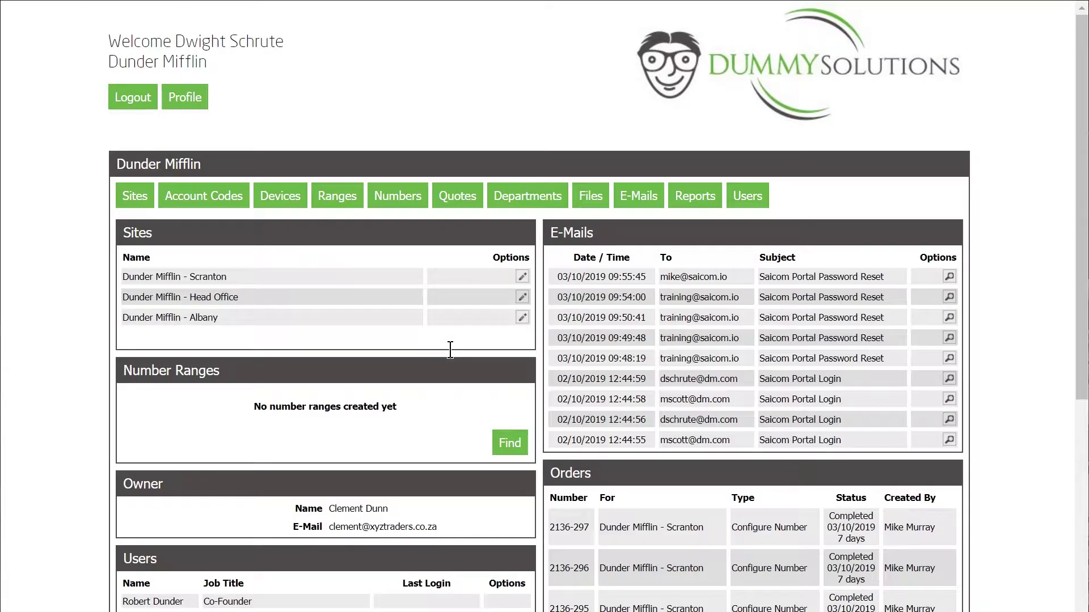
# Step: Open the Dunder Mifflin - Scranton site from the dashboard's Sites panel
pyautogui.click(523, 278)
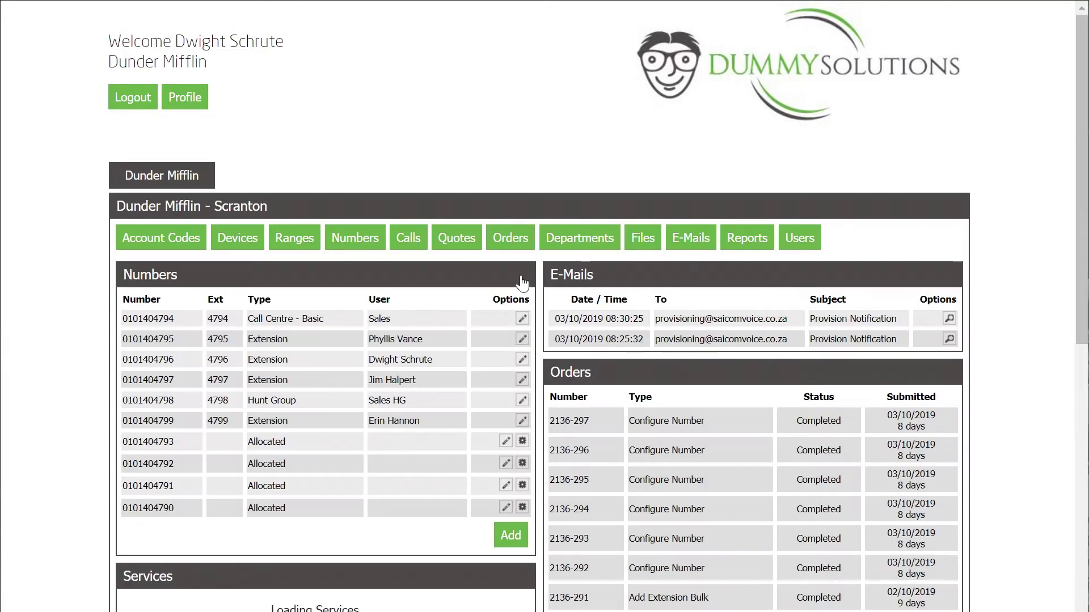
pyautogui.click(523, 319)
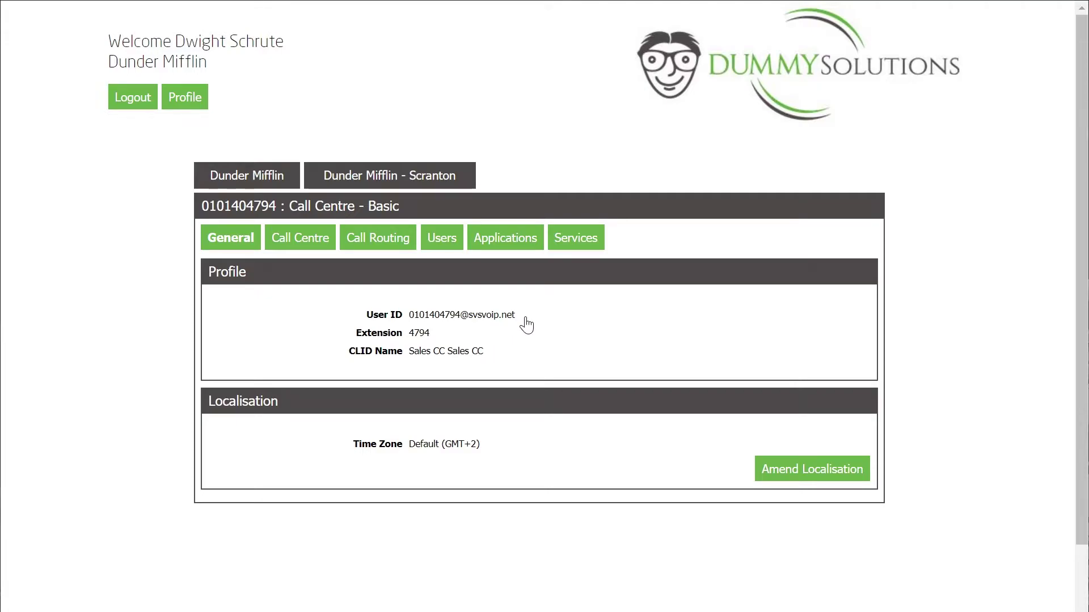
pyautogui.click(394, 242)
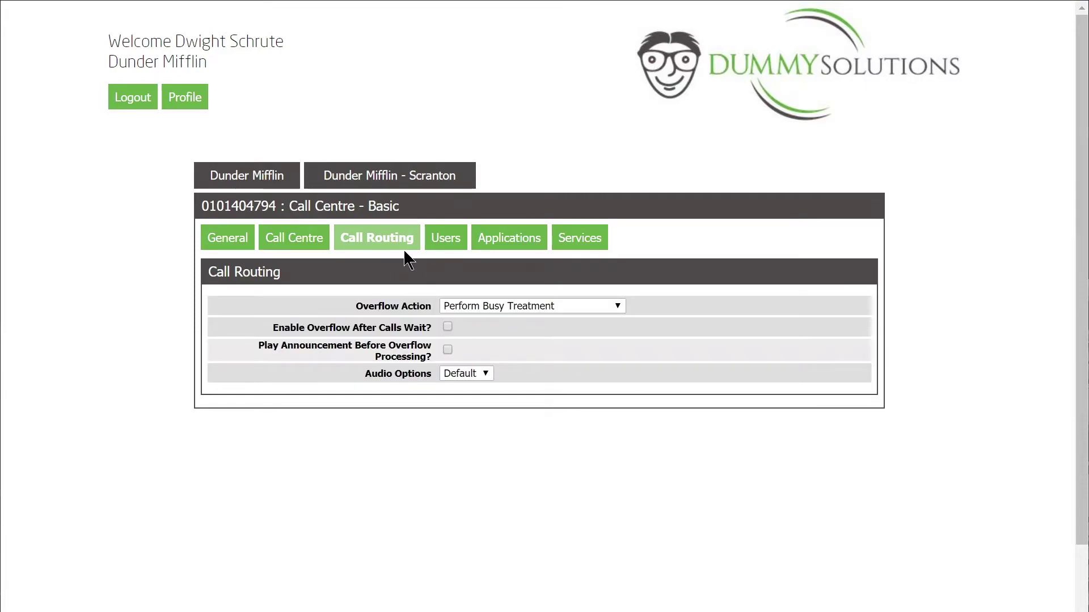
pyautogui.click(515, 307)
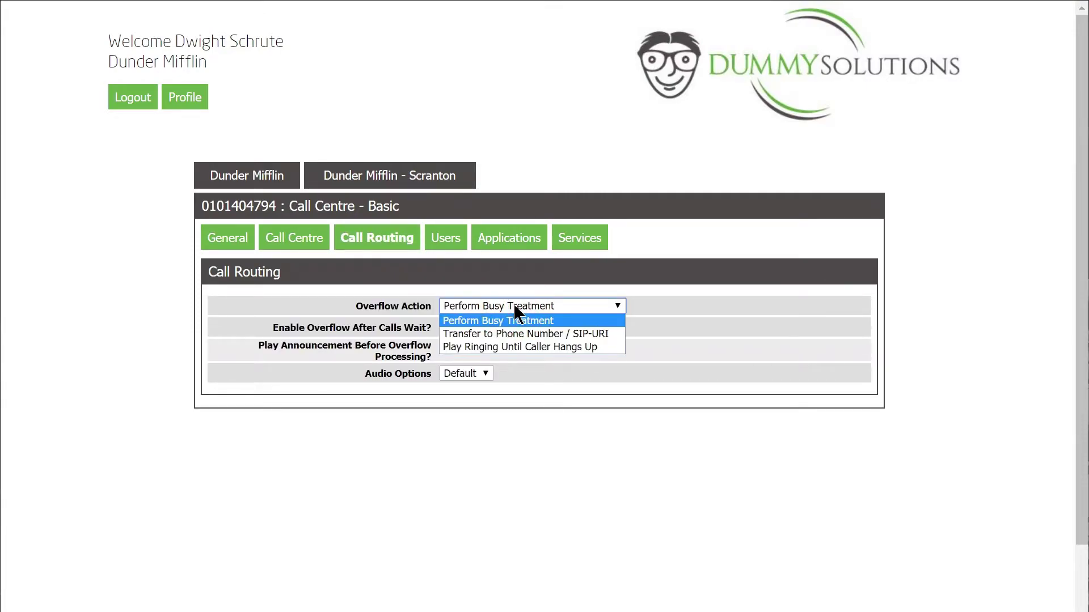
pyautogui.click(519, 334)
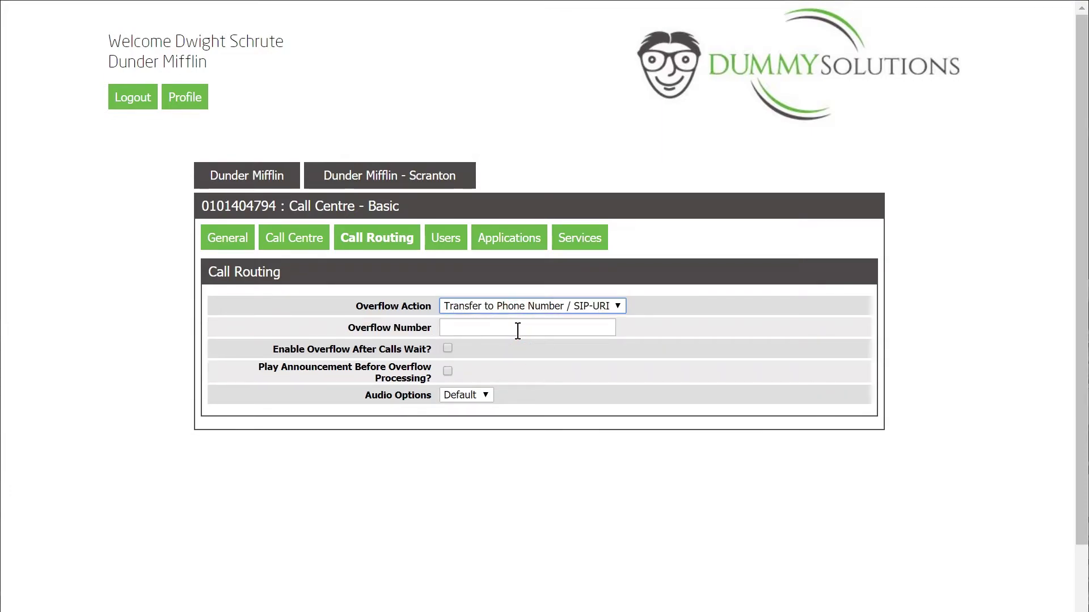
pyautogui.click(517, 328)
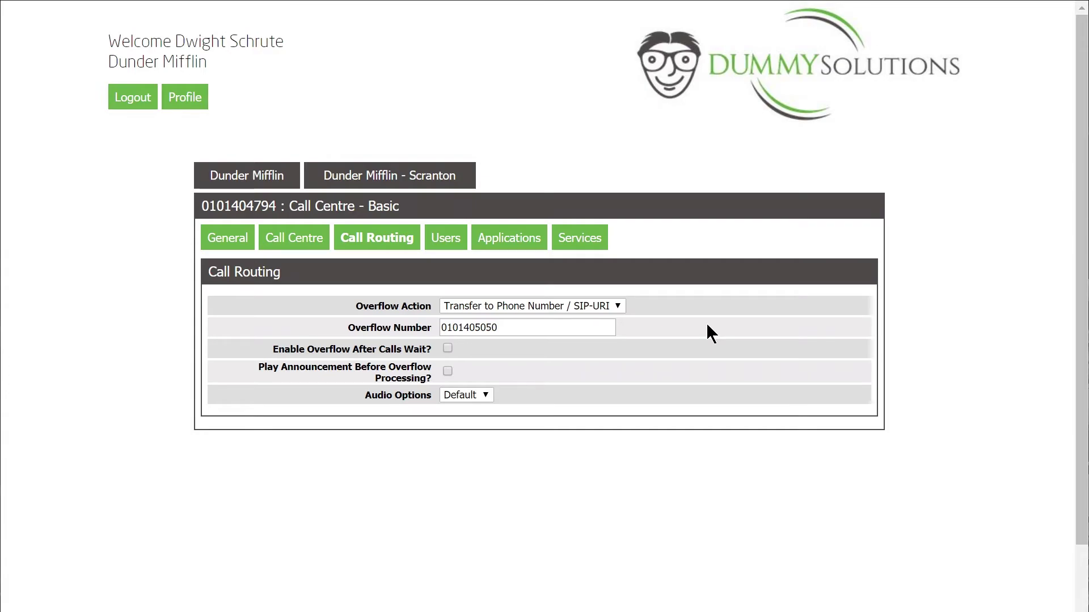
# Step: Enable overflow after calls wait, replacing the 300-second wait with 60 seconds
pyautogui.click(448, 349)
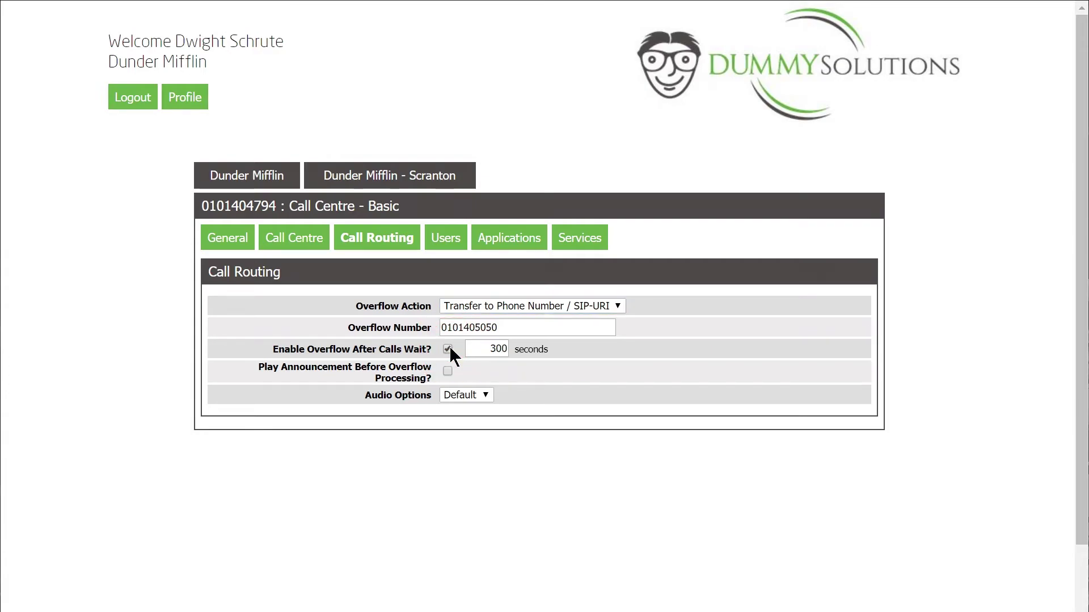
pyautogui.doubleClick(489, 350)
pyautogui.write('0')
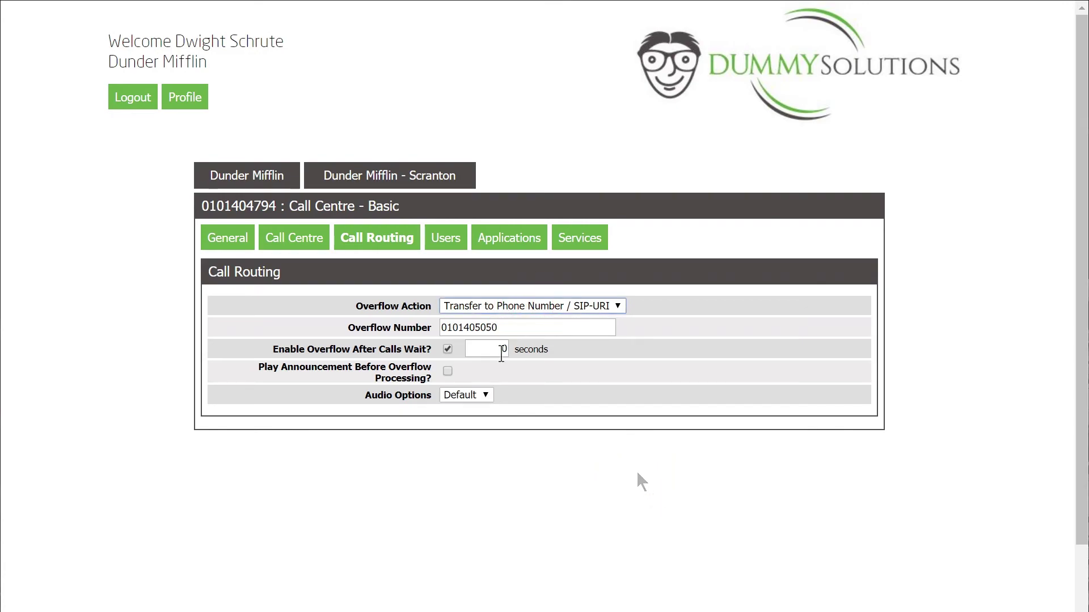
pyautogui.doubleClick(496, 349)
pyautogui.write('60')
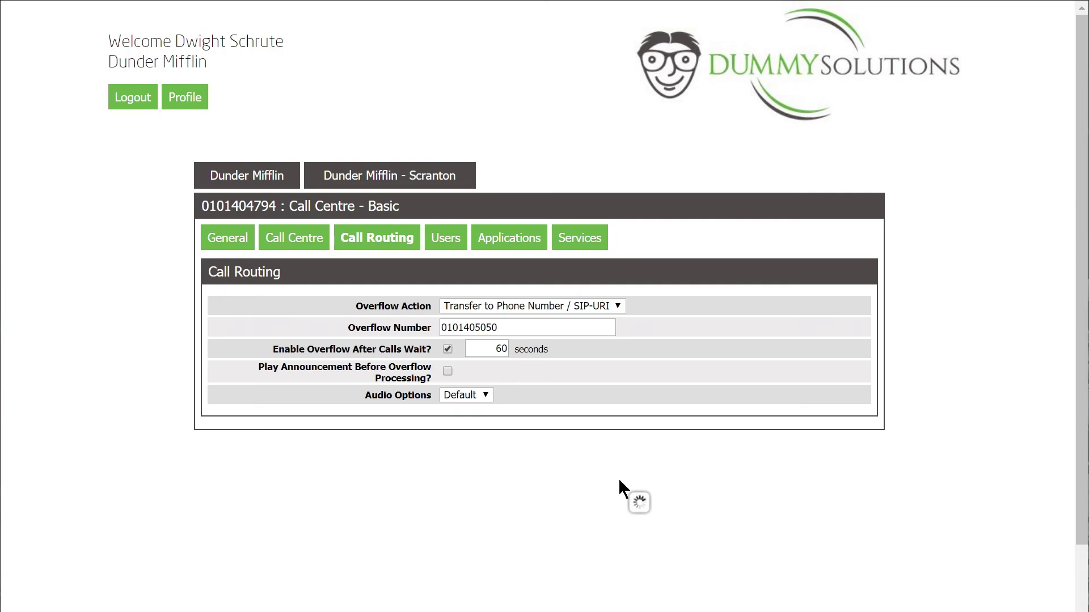